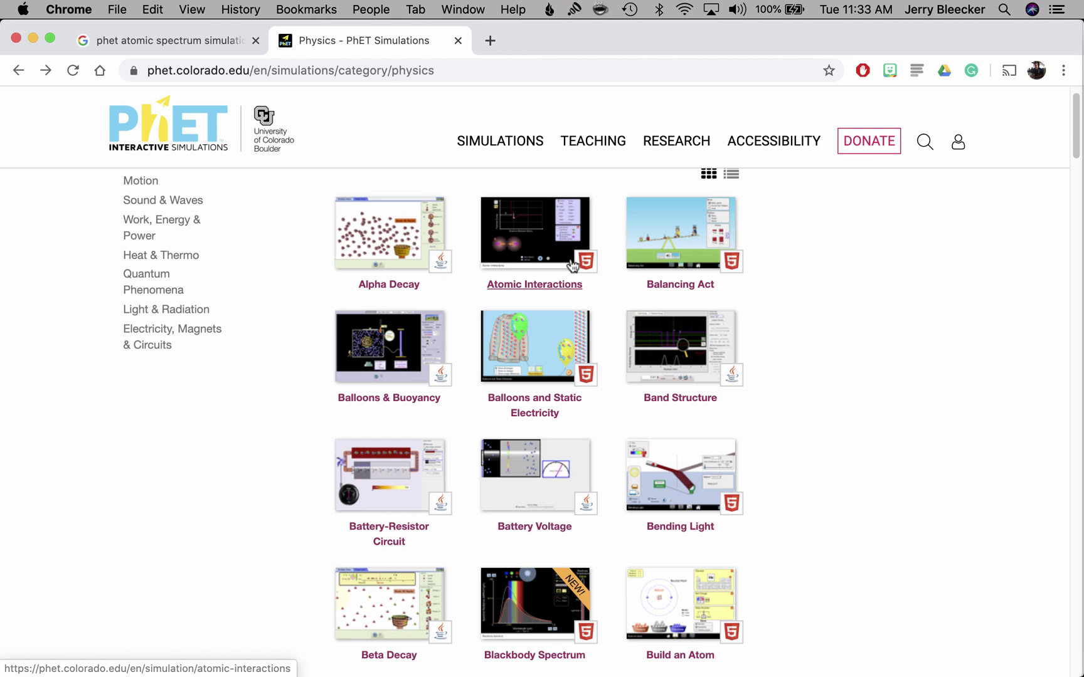
Load java.com in a new browser tab
key("super+t")
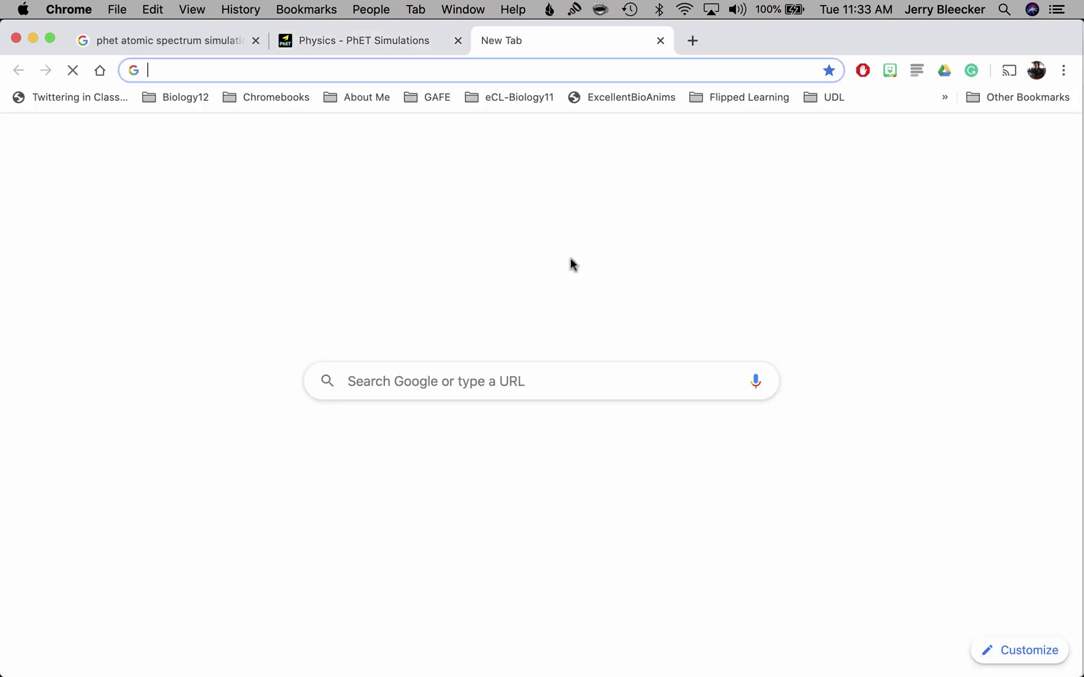
type("java.com")
key("Return")
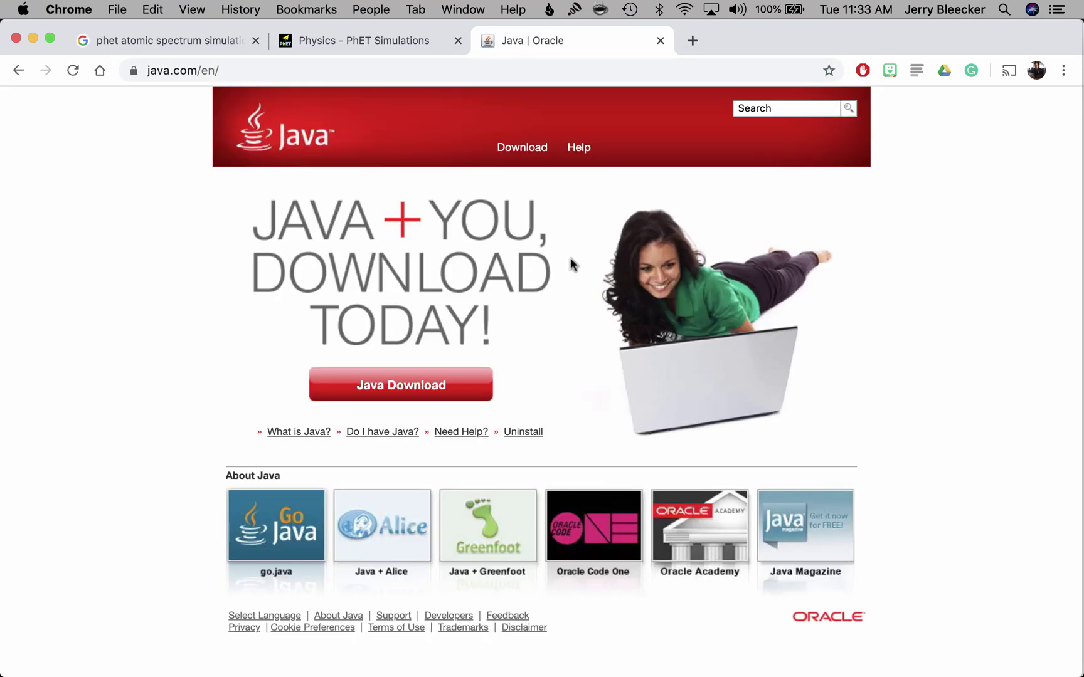
Check the Verify Java Version page twice, returning to the java.com home page each time
left_click(378, 433)
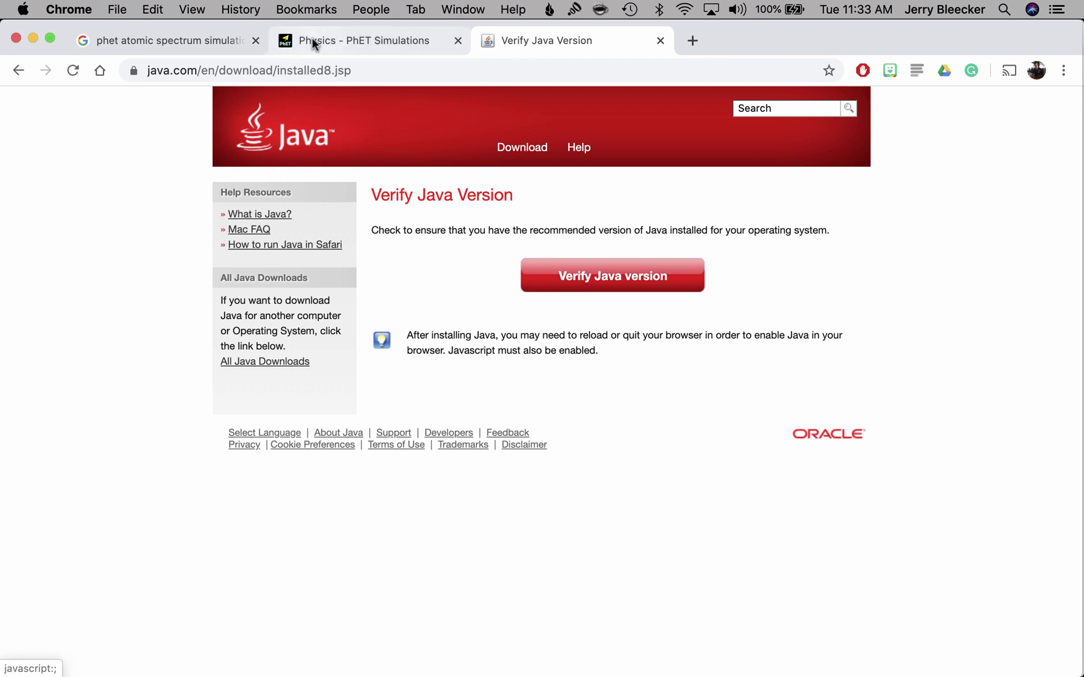
left_click(19, 70)
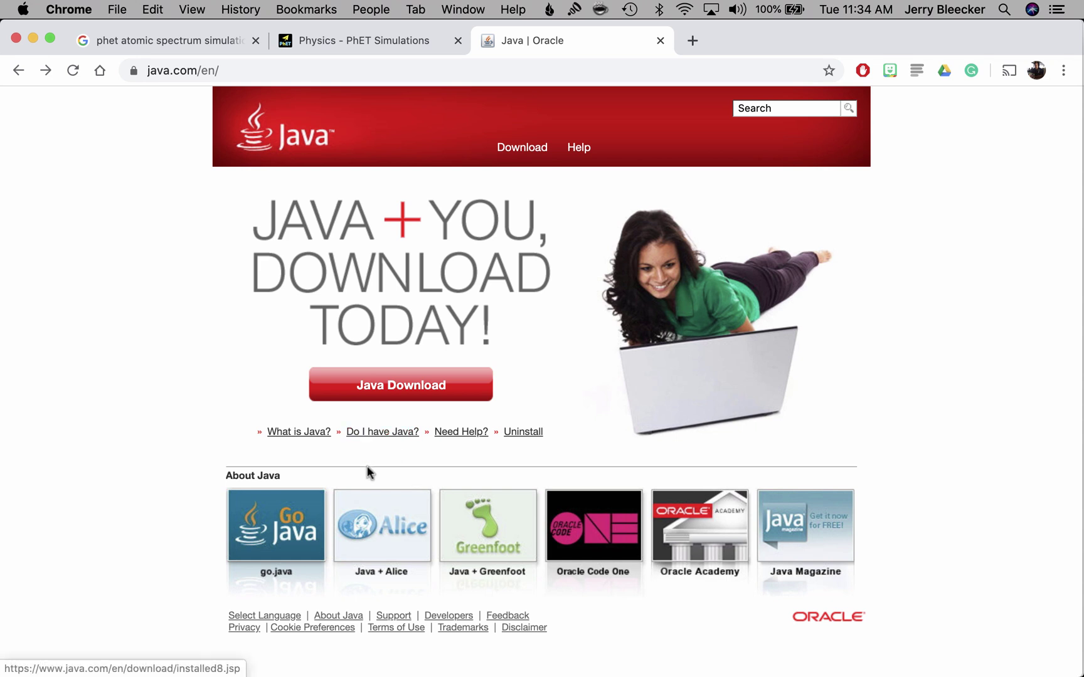
left_click(389, 434)
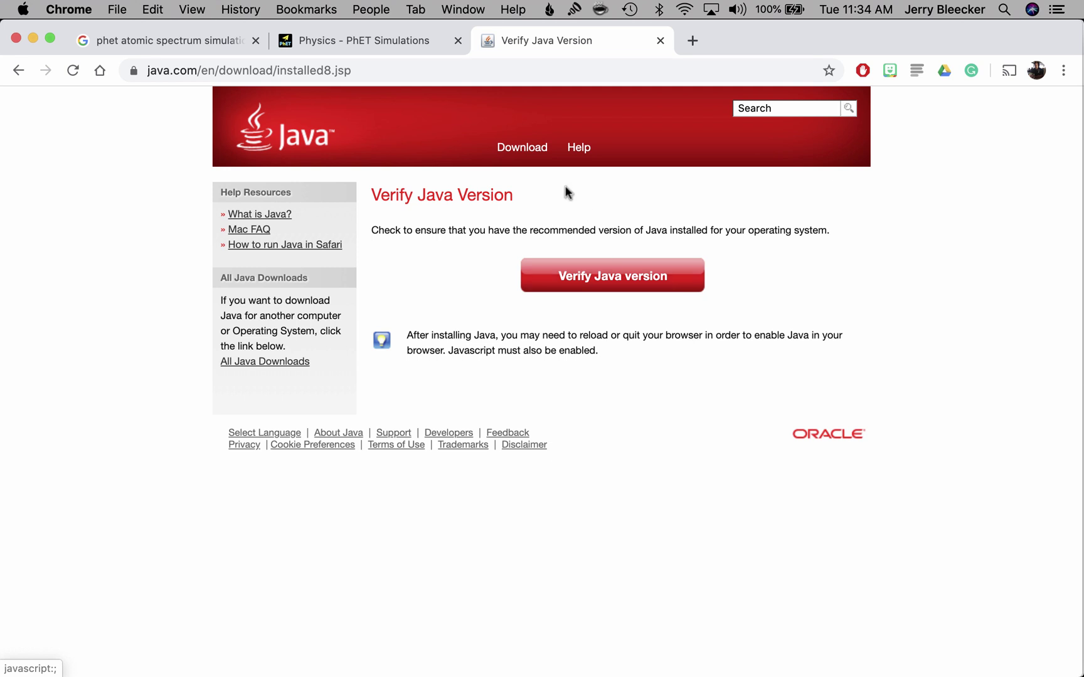
left_click(19, 71)
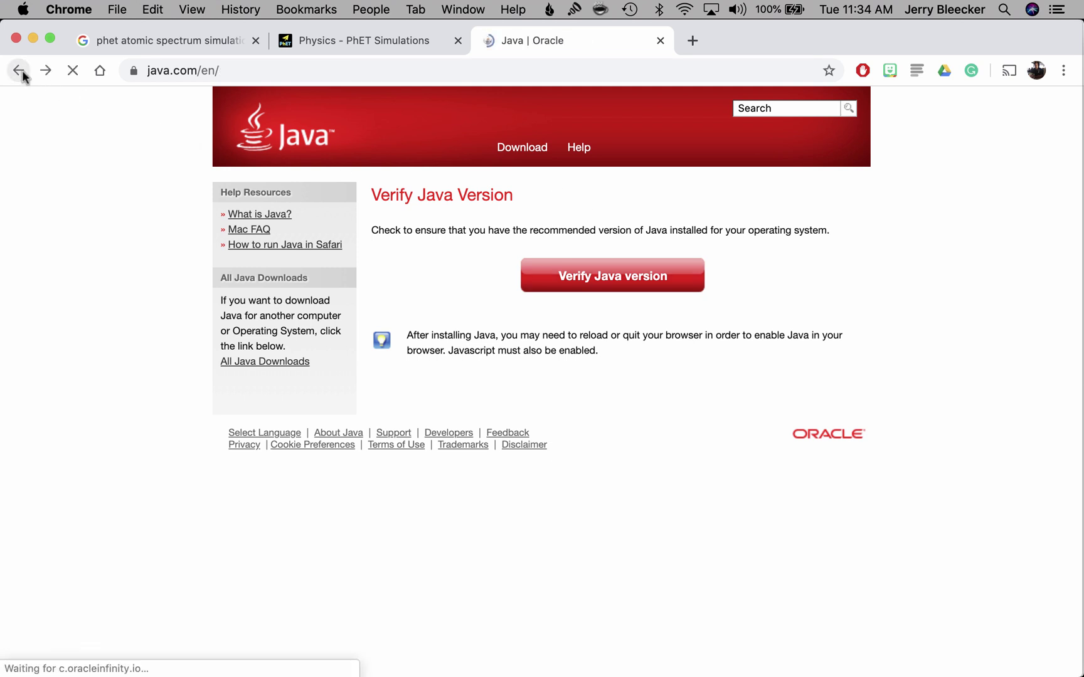
Close the Java tab, then download alpha-decay_en.jar from the Alpha Decay page, keeping it despite the warning
left_click(660, 40)
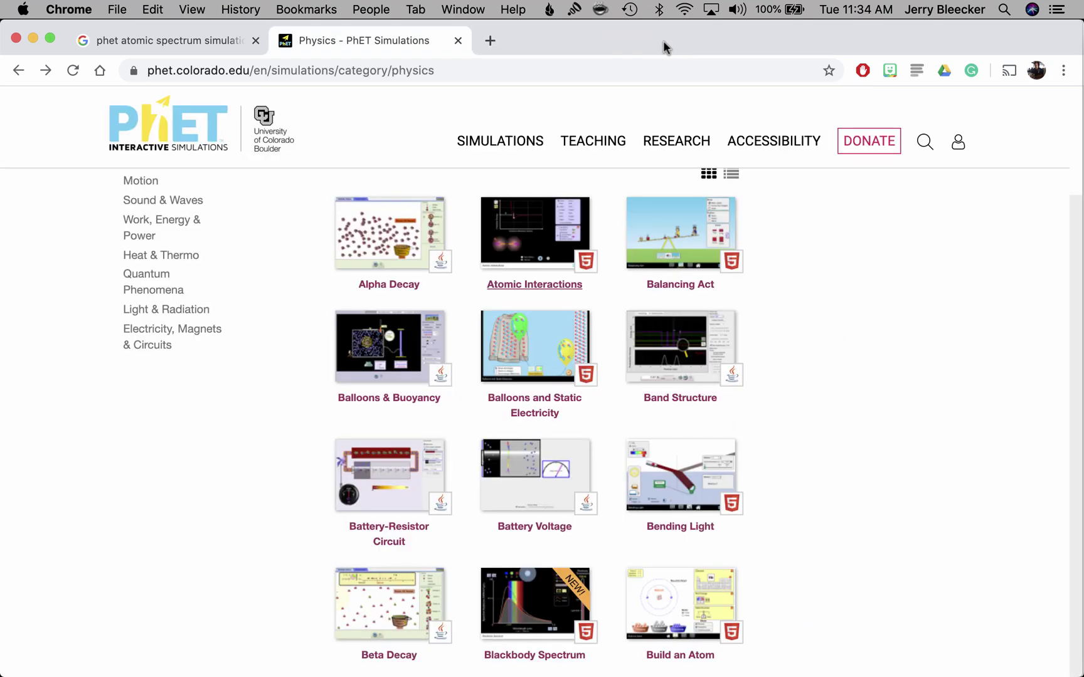
left_click(392, 250)
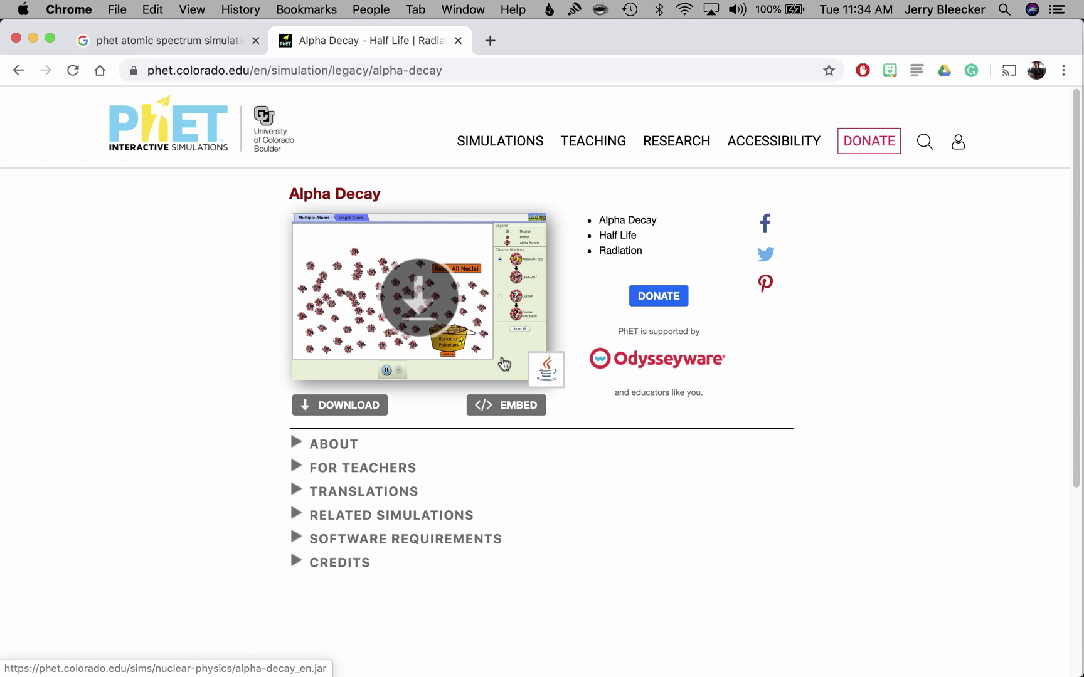
left_click(427, 308)
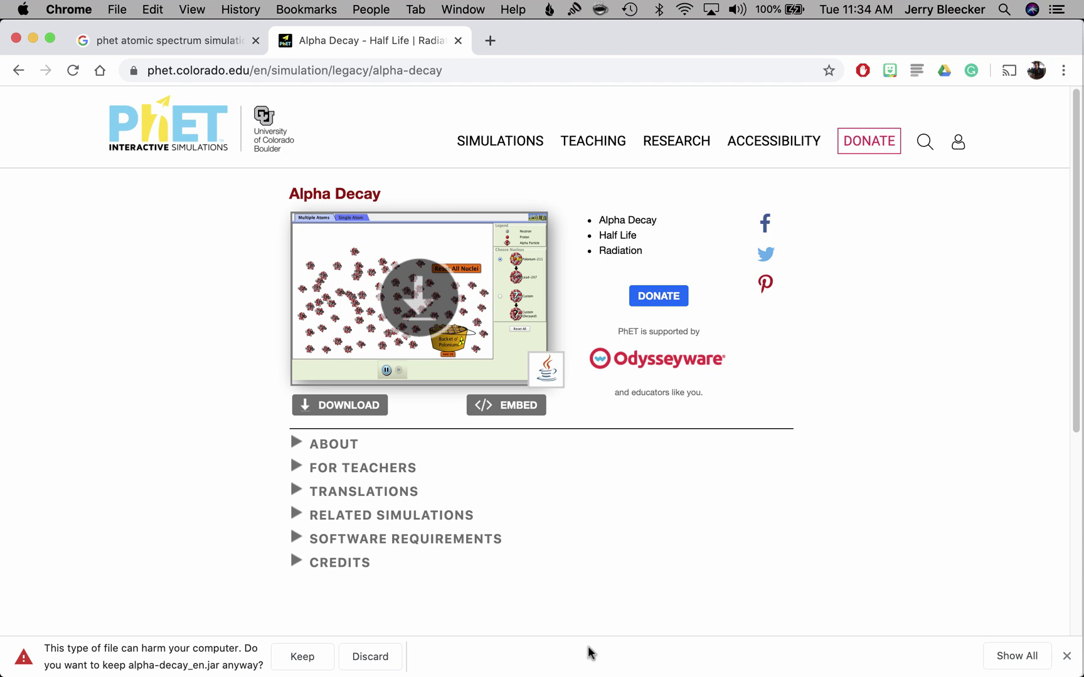
left_click(296, 661)
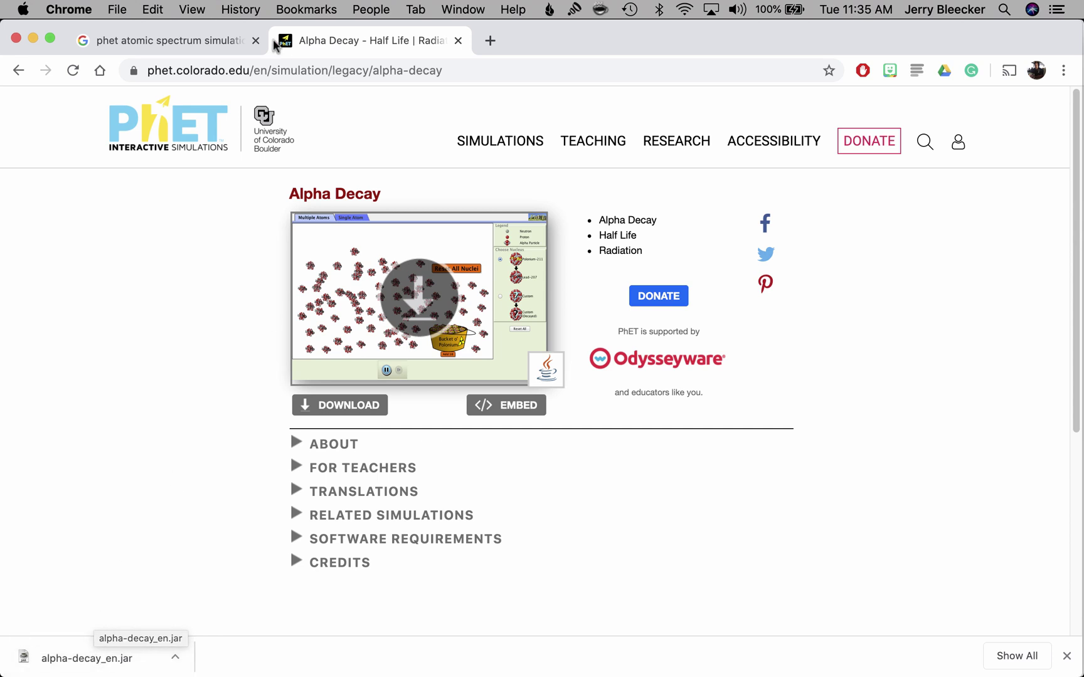
Try launching alpha-decay_en.jar from Downloads and dismiss the unidentified-developer warning
left_click_drag(88, 658, 75, 585)
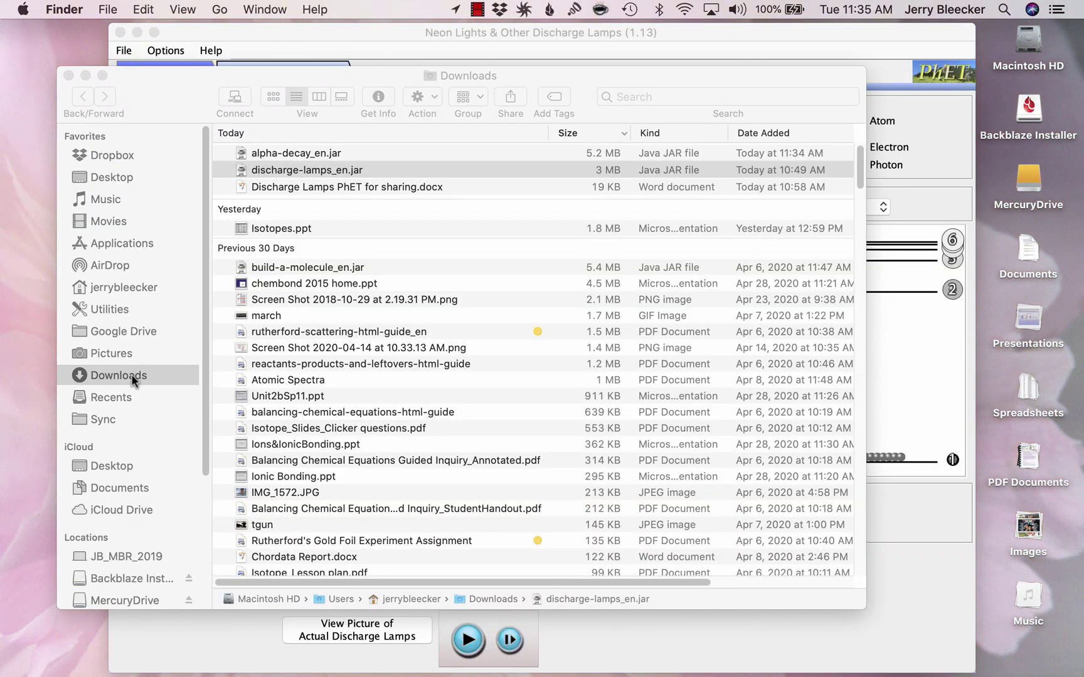
left_click(298, 158)
double_click(320, 156)
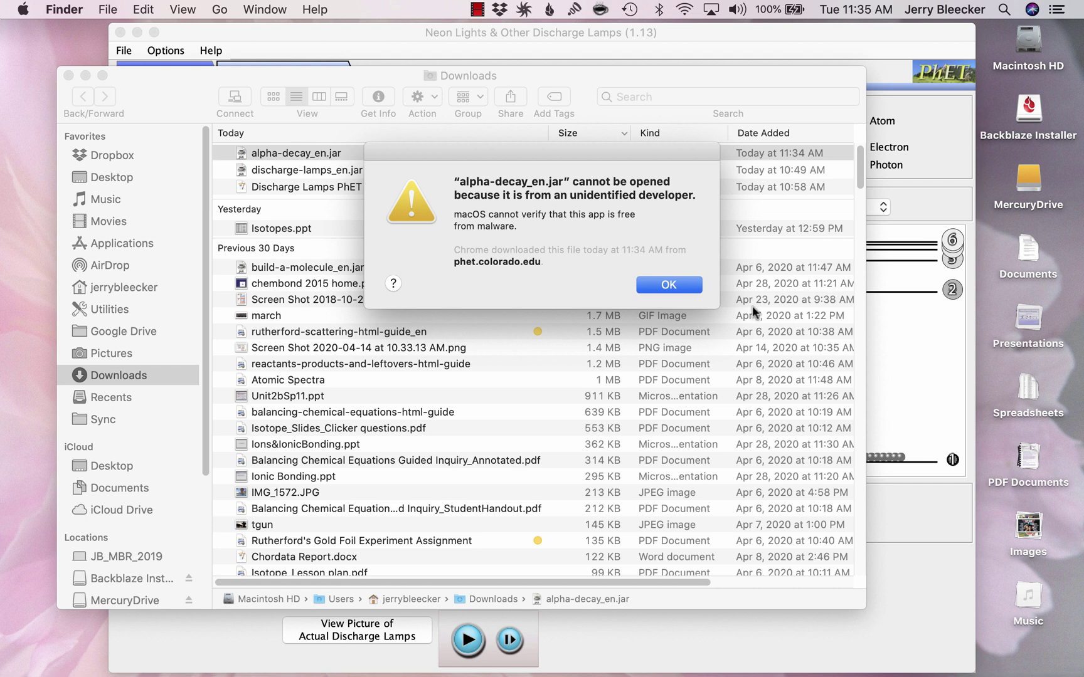
left_click(668, 286)
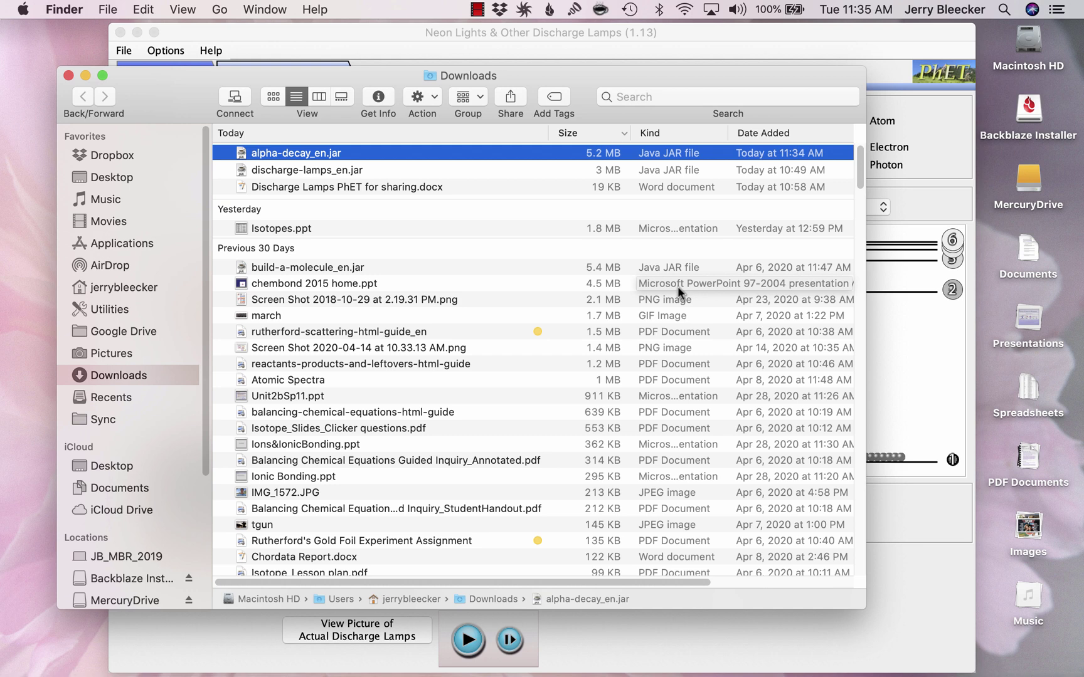
mouse_move(853, 662)
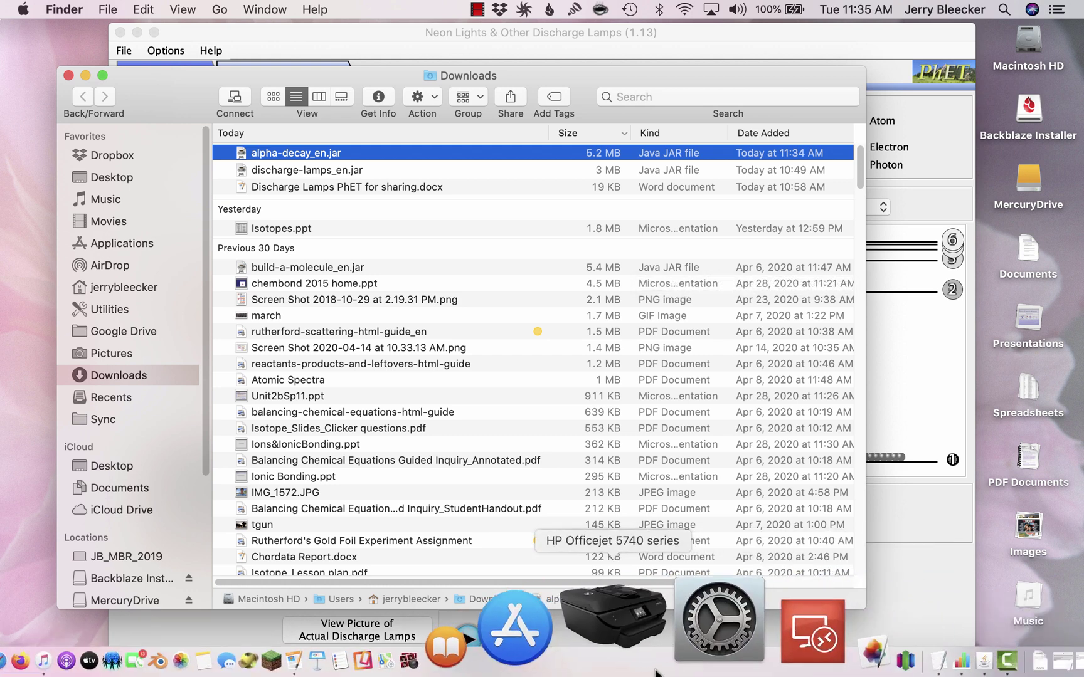
Use Open Anyway in Security & Privacy to run the blocked alpha-decay_en.jar
left_click(668, 664)
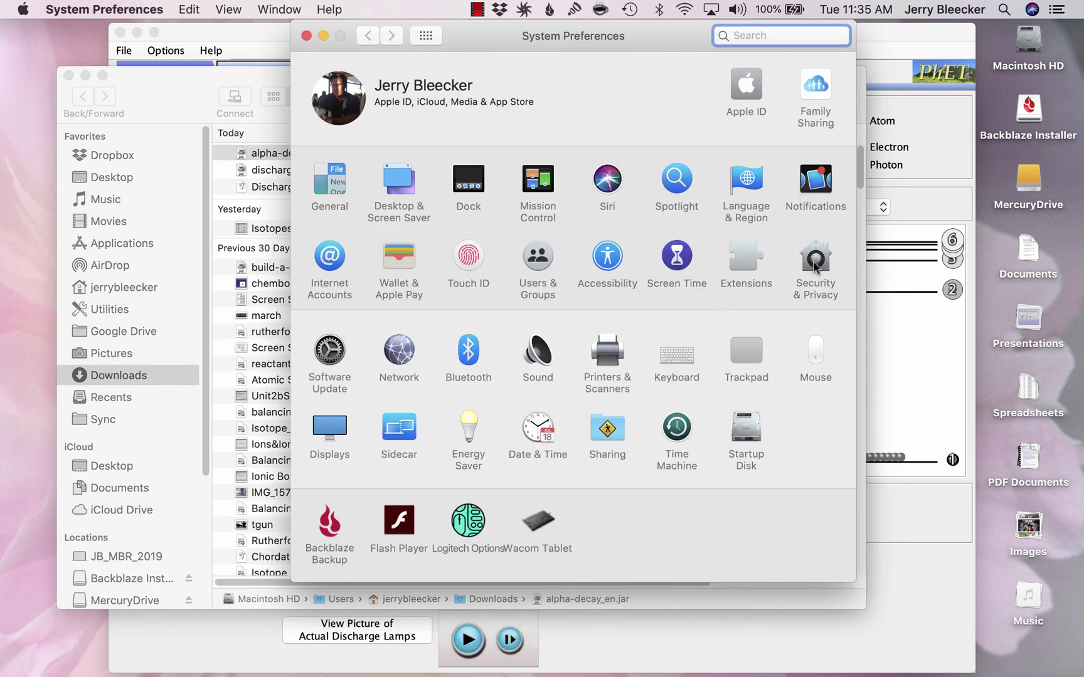
left_click(818, 273)
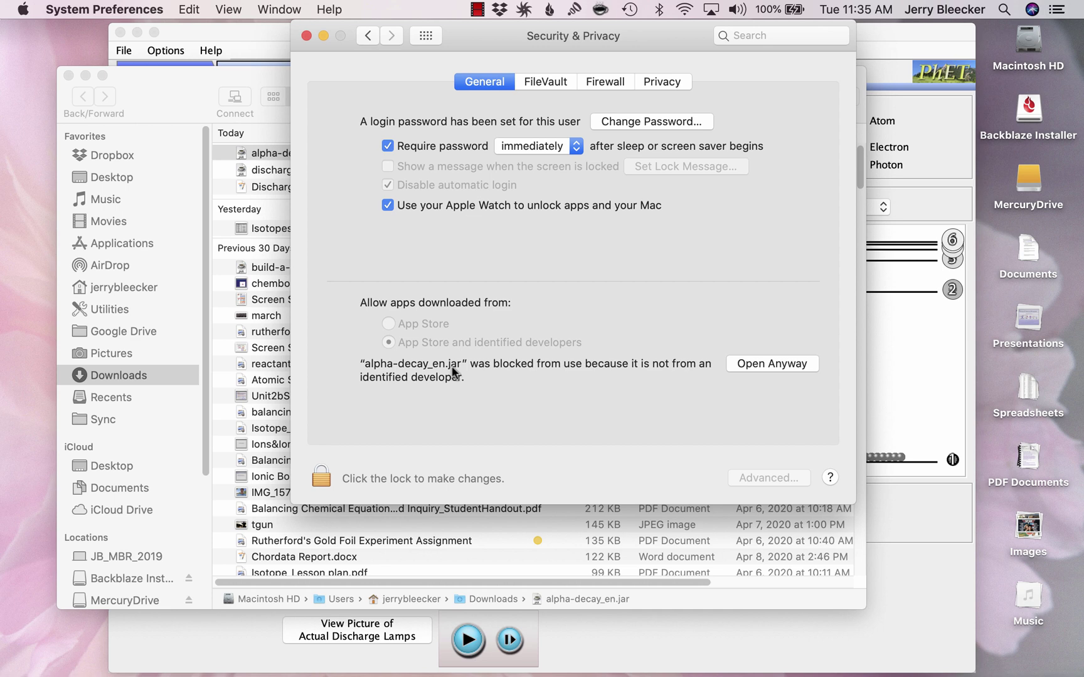
left_click(779, 365)
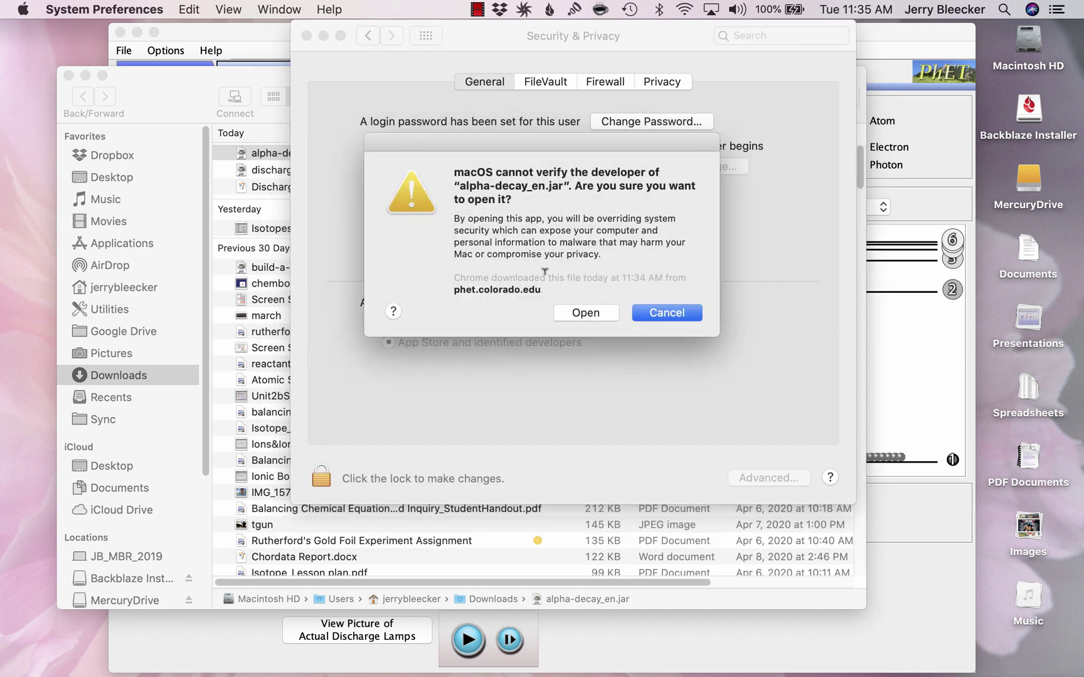
left_click(586, 315)
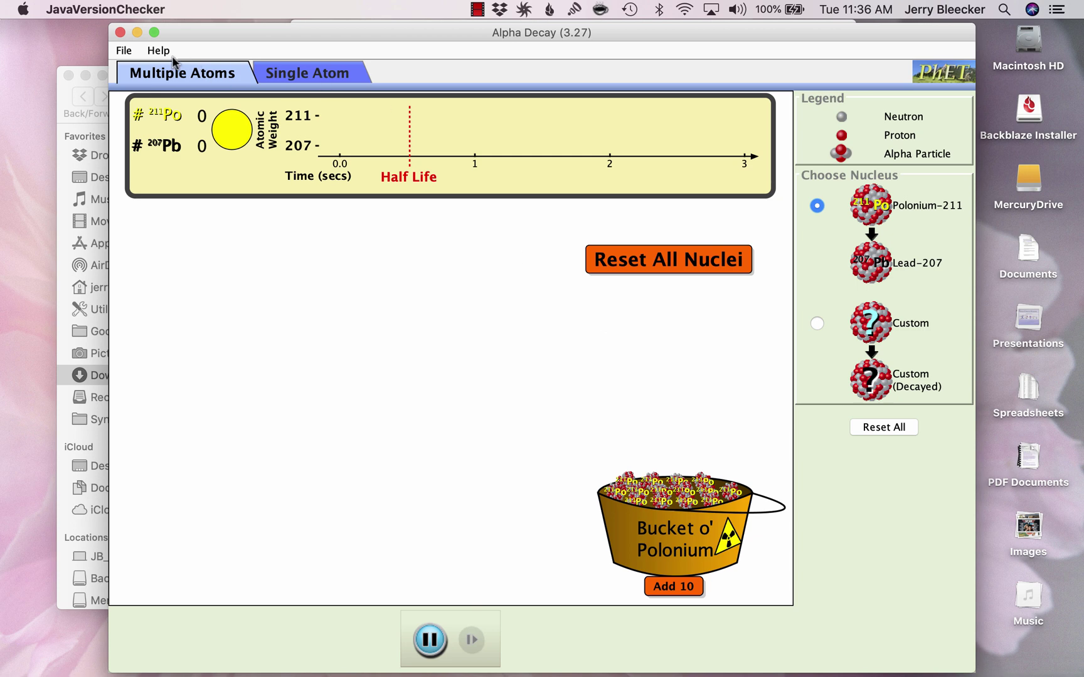
Close Alpha Decay and System Preferences, launch discharge-lamps_en.jar, and switch to One Atom
left_click(120, 33)
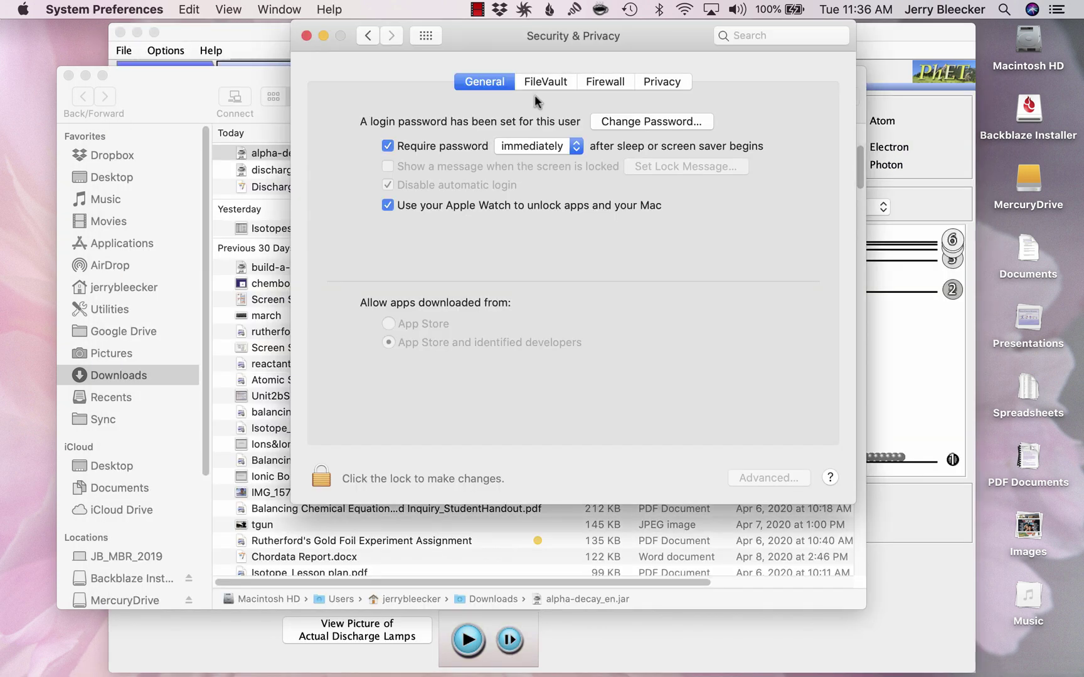
left_click(307, 35)
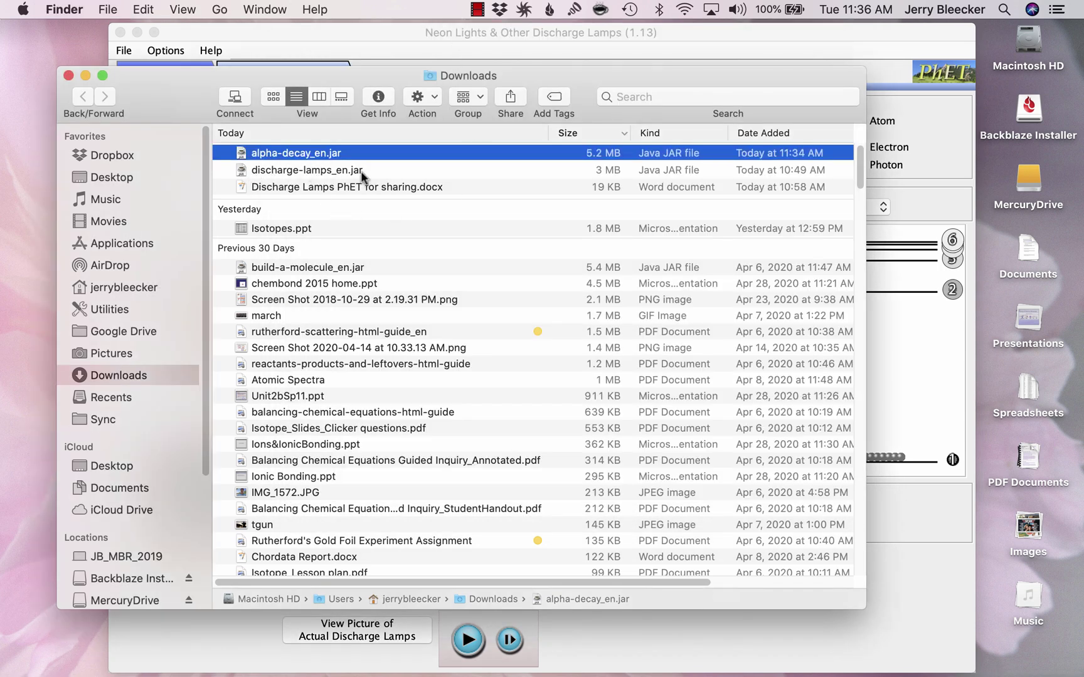
double_click(336, 172)
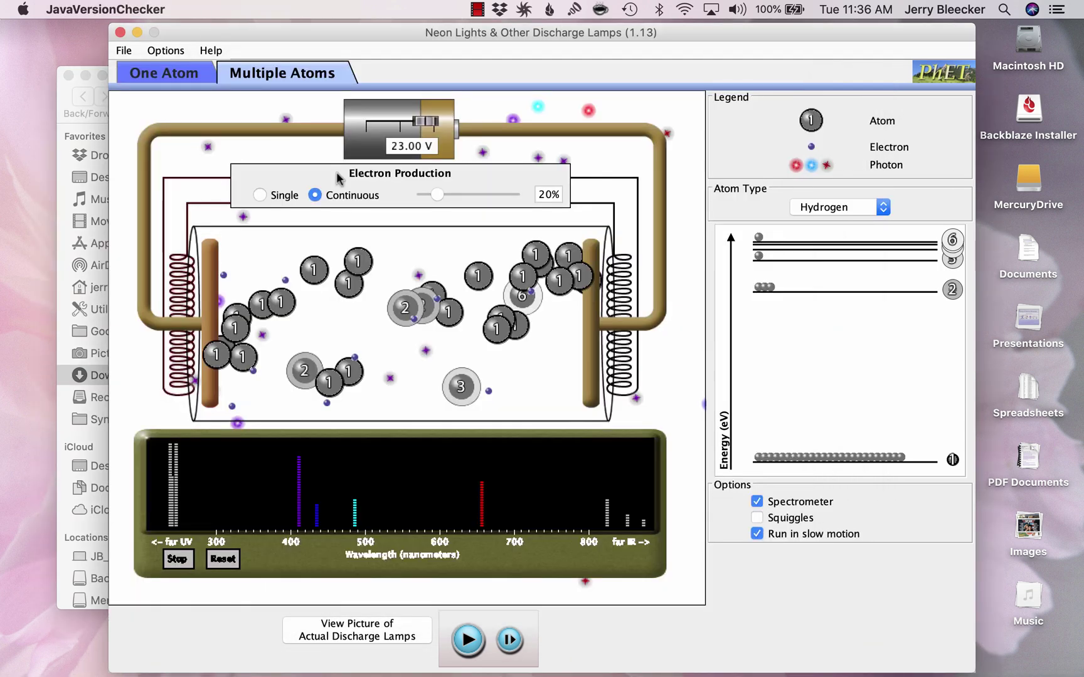
left_click(172, 82)
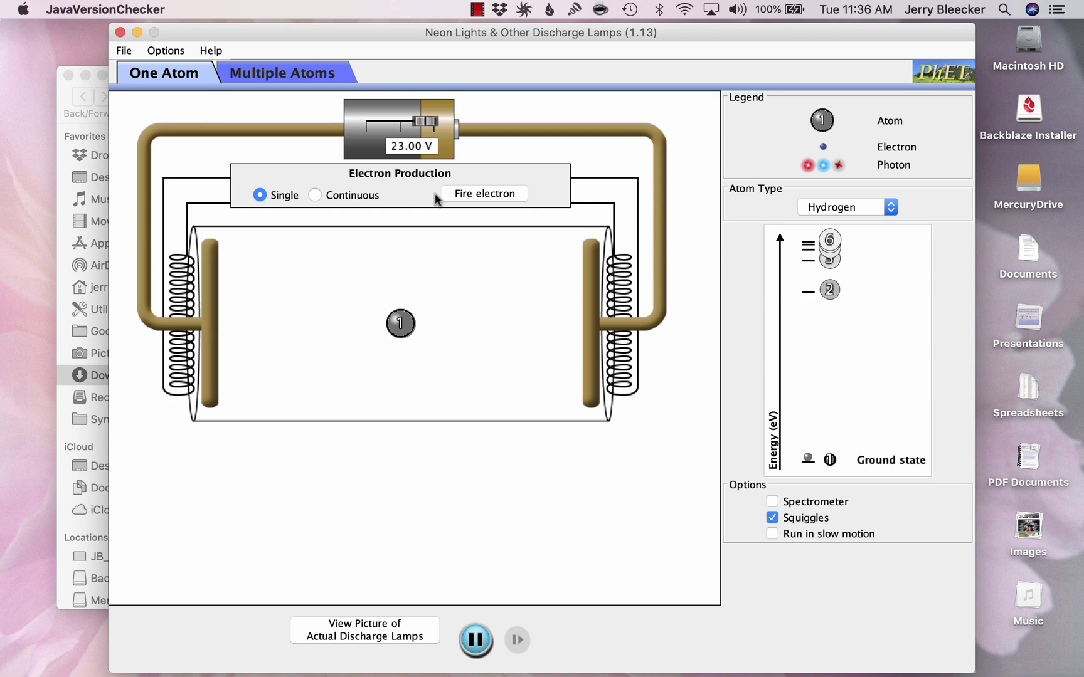
Show the spectrometer, hide squiggles, and fire a single electron at the hydrogen atom
left_click(772, 502)
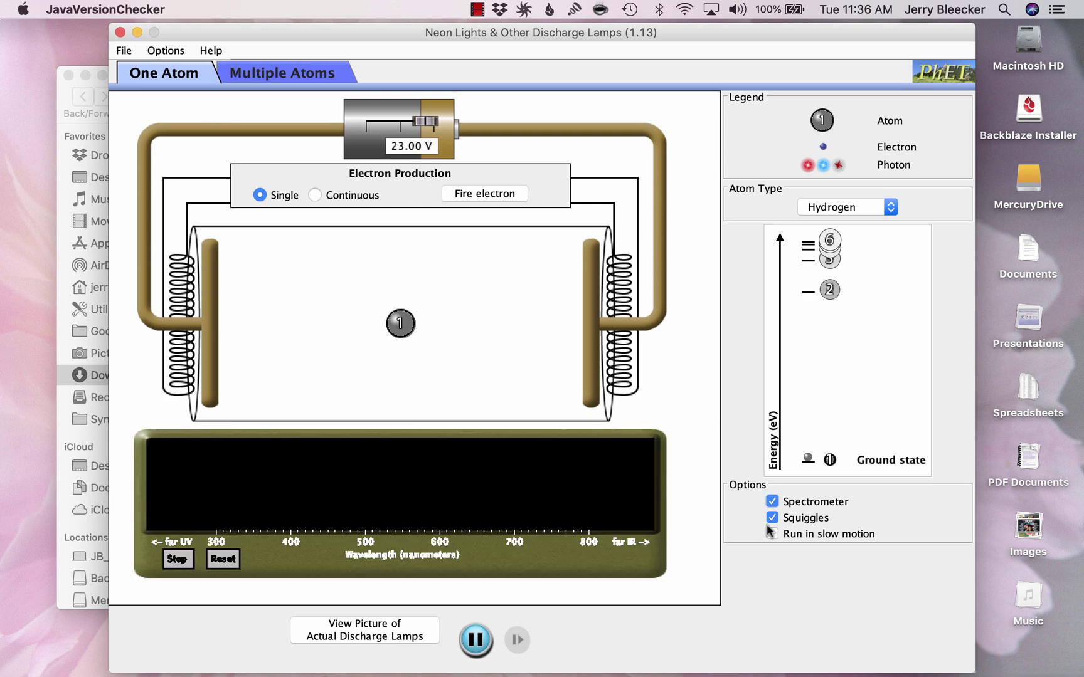
left_click(772, 518)
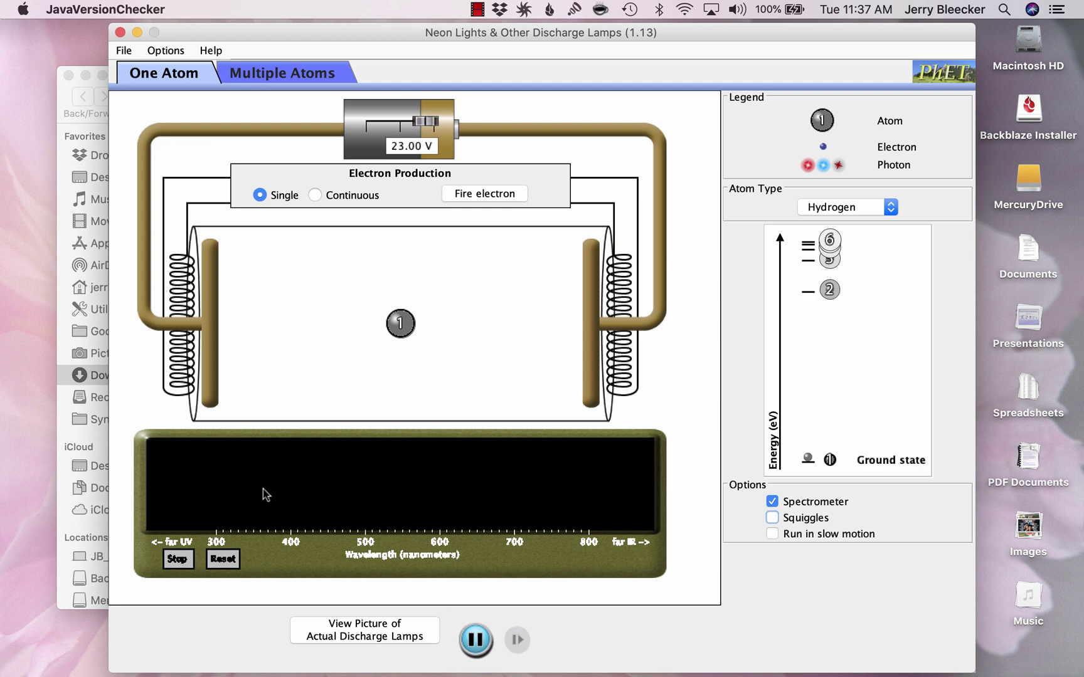
left_click(476, 194)
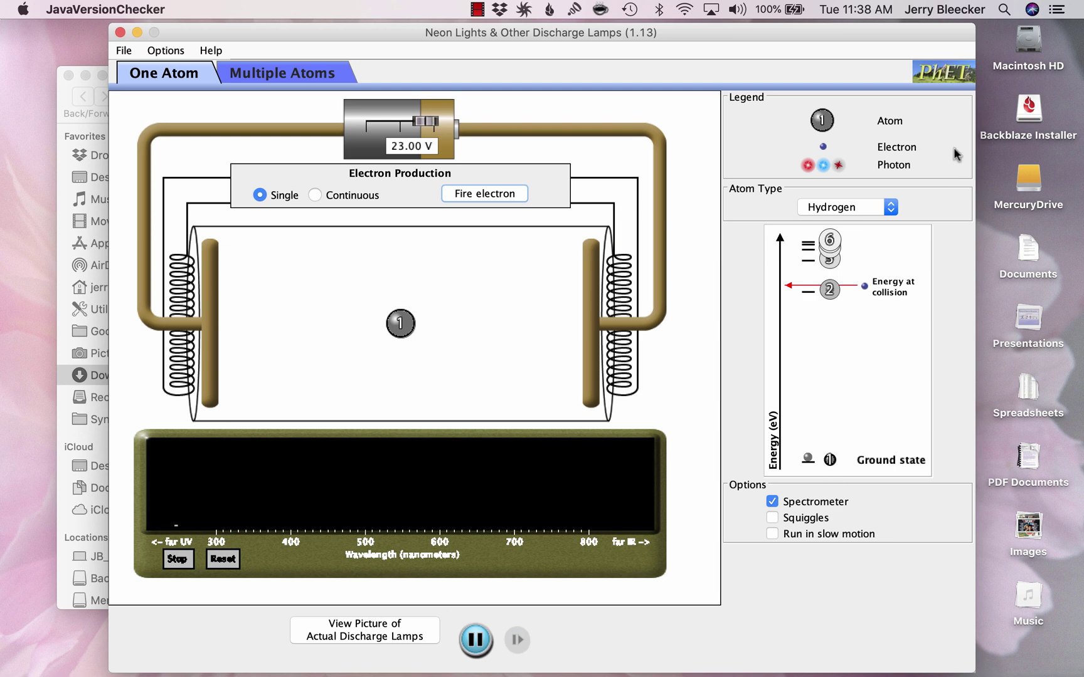
left_click(837, 210)
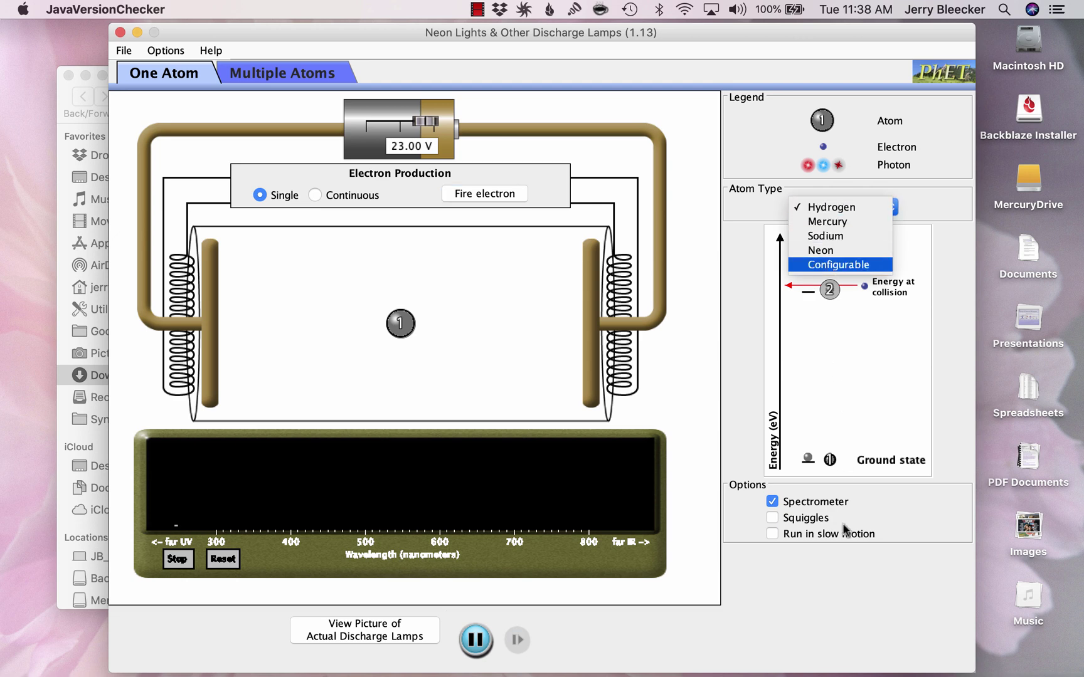
left_click(848, 602)
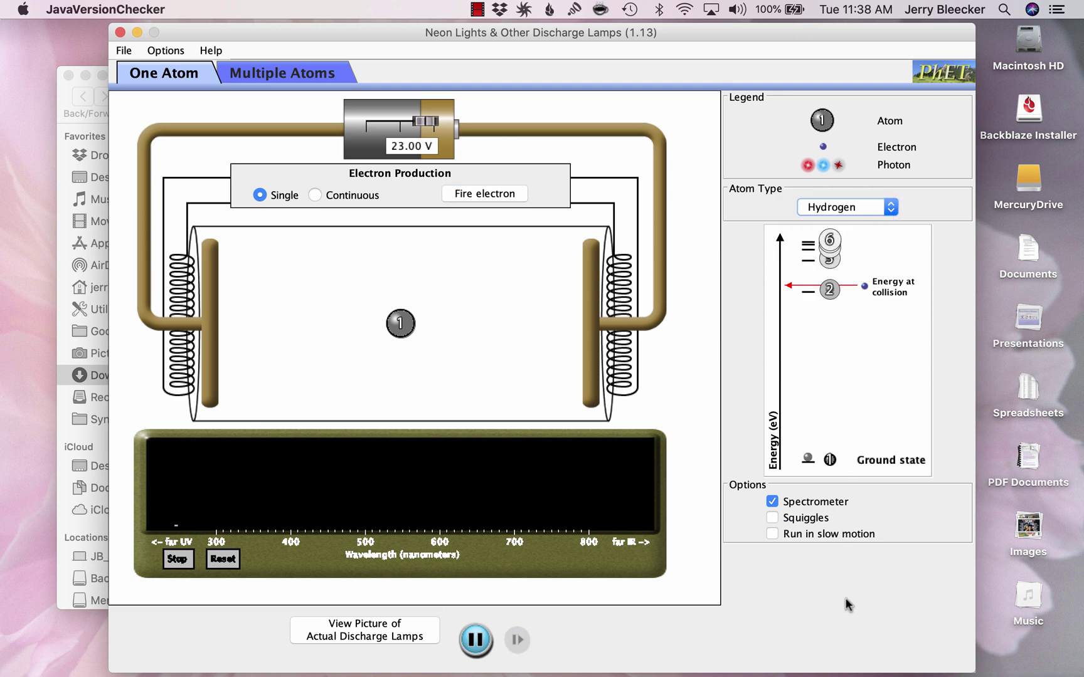